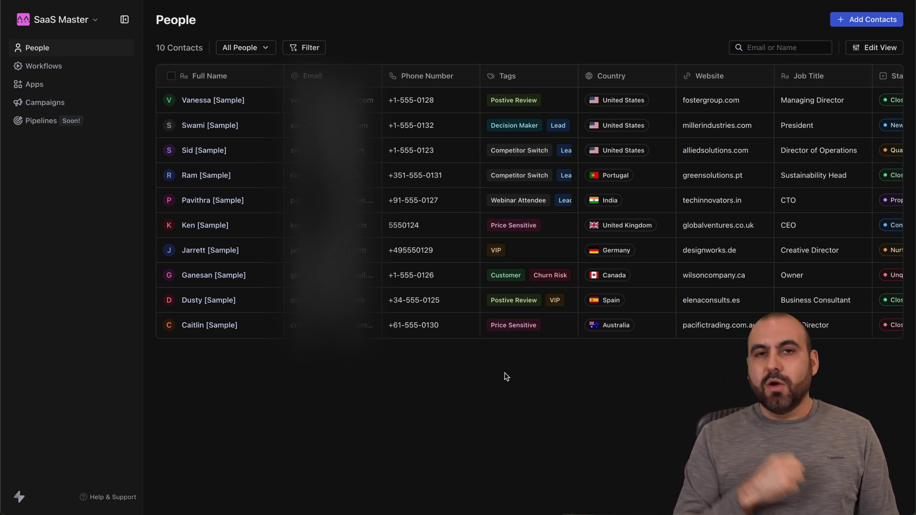
# Dismiss the Add Contacts options and switch to the Workflows page from the sidebar.
pyautogui.click(840, 27)
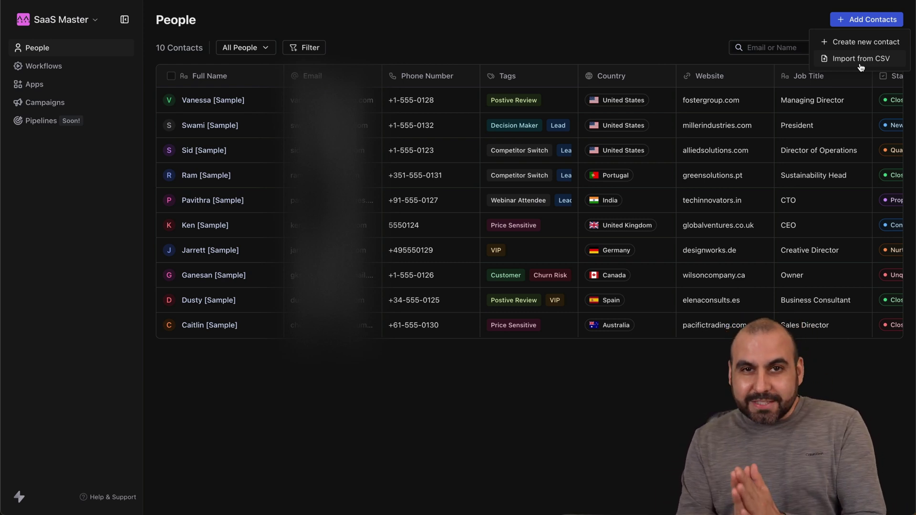
pyautogui.click(513, 353)
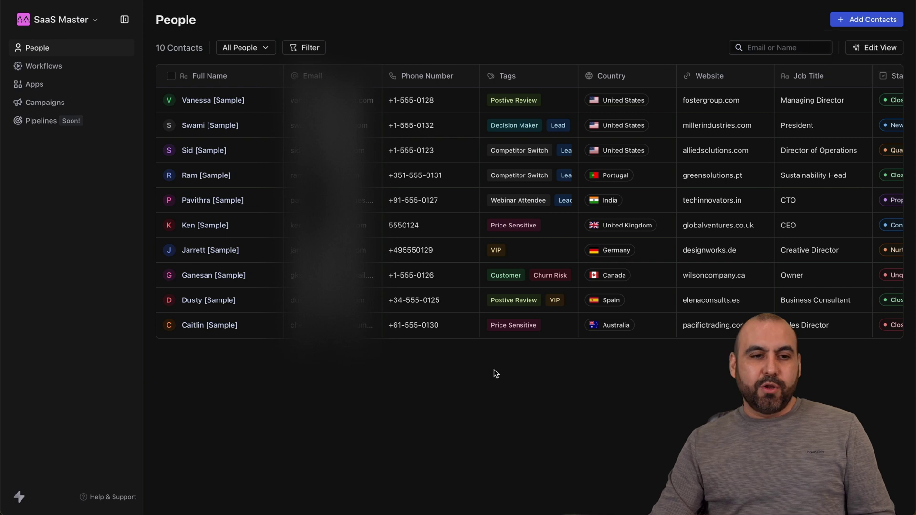
pyautogui.click(69, 72)
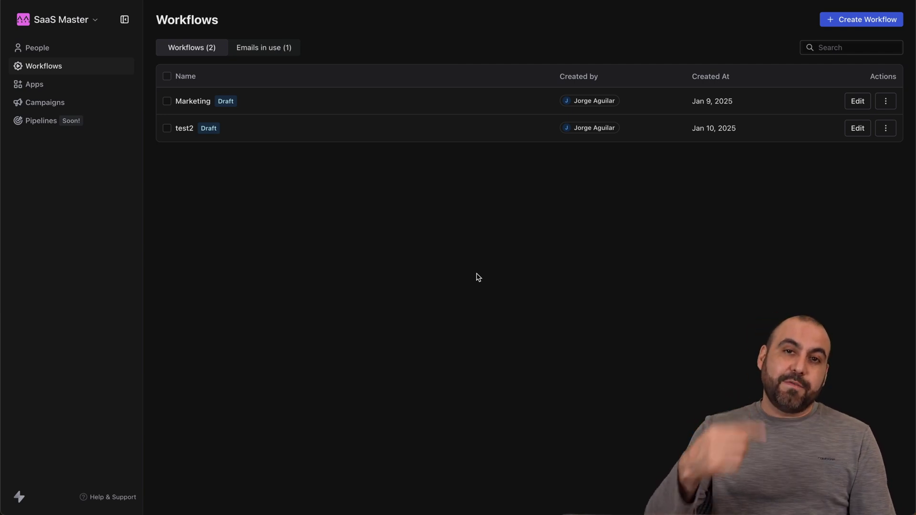
# Create a workflow named 'TEST FOR VIDEO' and open it in the builder.
pyautogui.click(851, 21)
pyautogui.write('TEST FOR VIDEO')
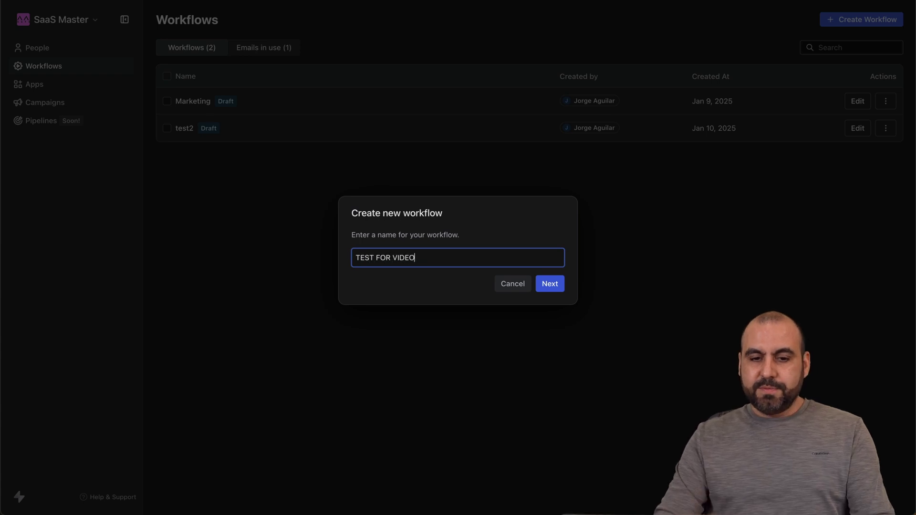
pyautogui.click(553, 285)
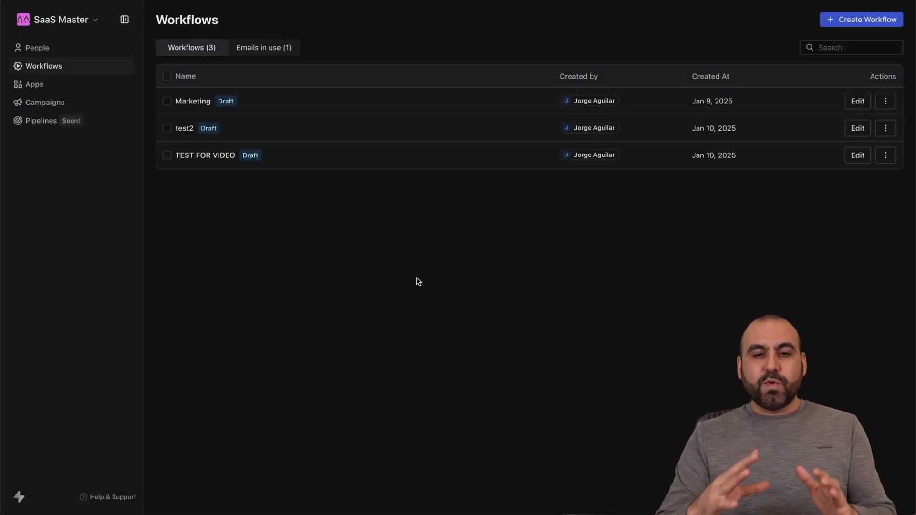
pyautogui.click(213, 152)
pyautogui.moveTo(316, 116); pyautogui.dragTo(496, 193)
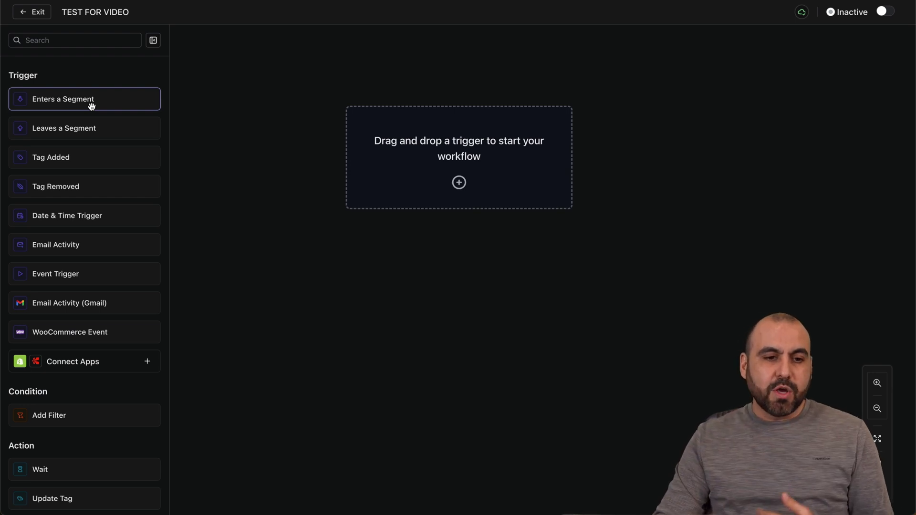
# Add an Email Activity (Gmail) trigger set to Email Received, with an Add Filter step below.
pyautogui.moveTo(61, 302); pyautogui.dragTo(341, 195)
pyautogui.moveTo(466, 227); pyautogui.dragTo(410, 184)
pyautogui.click(372, 195)
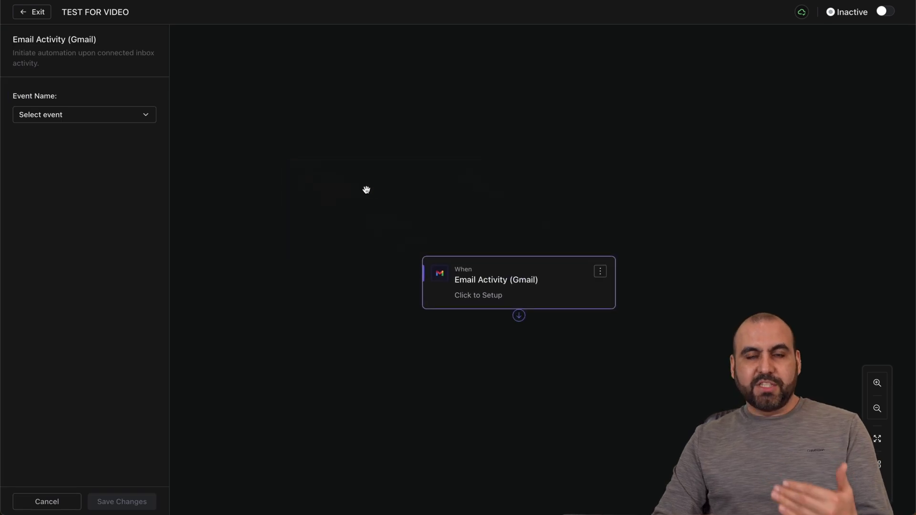
pyautogui.click(67, 115)
pyautogui.click(62, 160)
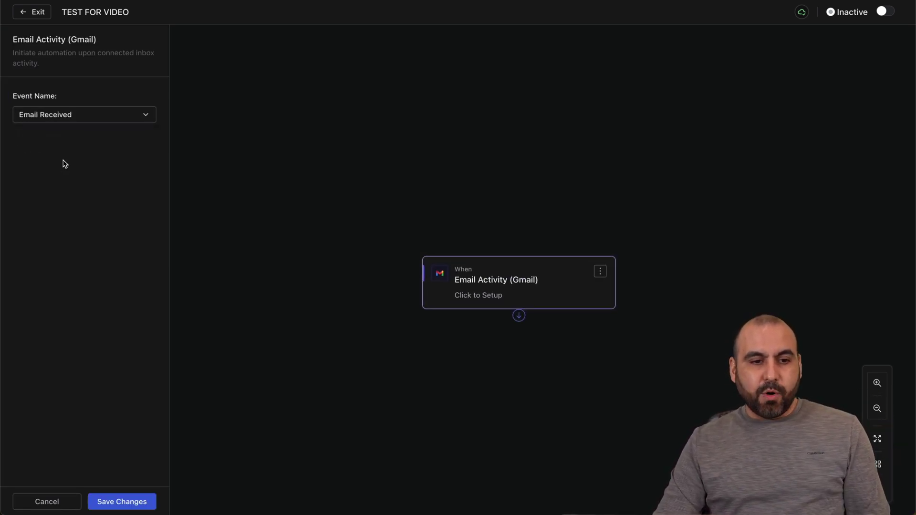
pyautogui.click(122, 501)
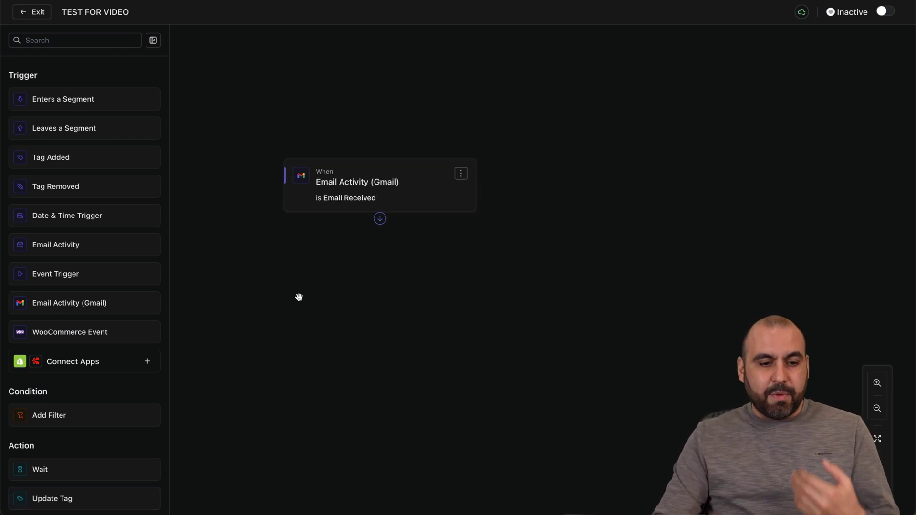
pyautogui.moveTo(90, 406); pyautogui.dragTo(388, 286)
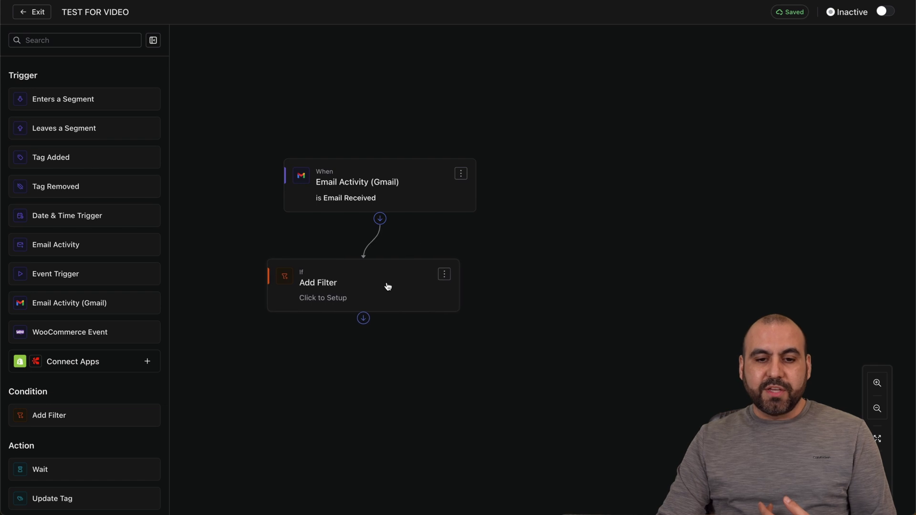
# Set the filter to Email Subject contains 'marketing', then add an Enters a Segment trigger.
pyautogui.click(364, 282)
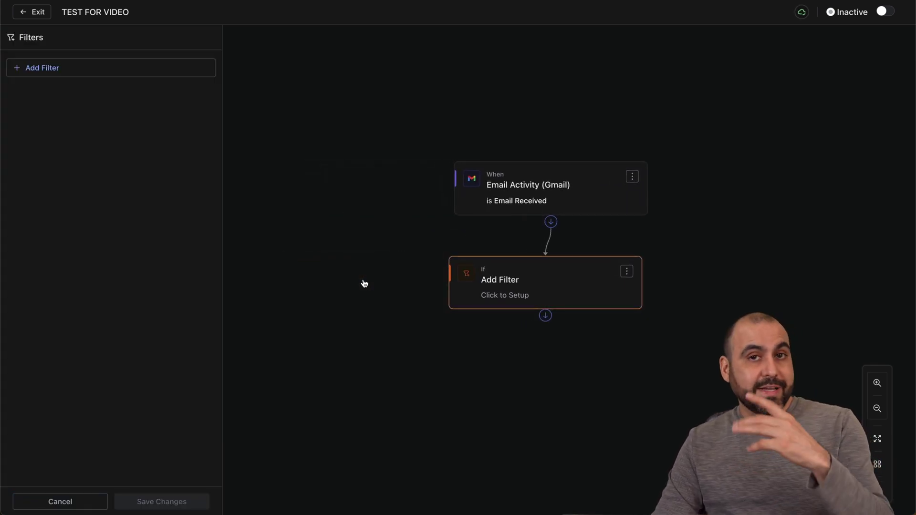
pyautogui.click(44, 69)
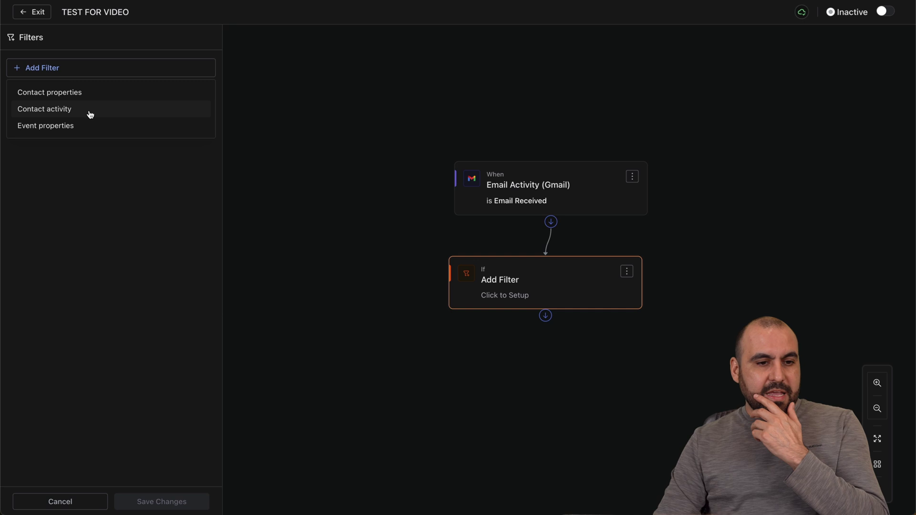
pyautogui.click(81, 128)
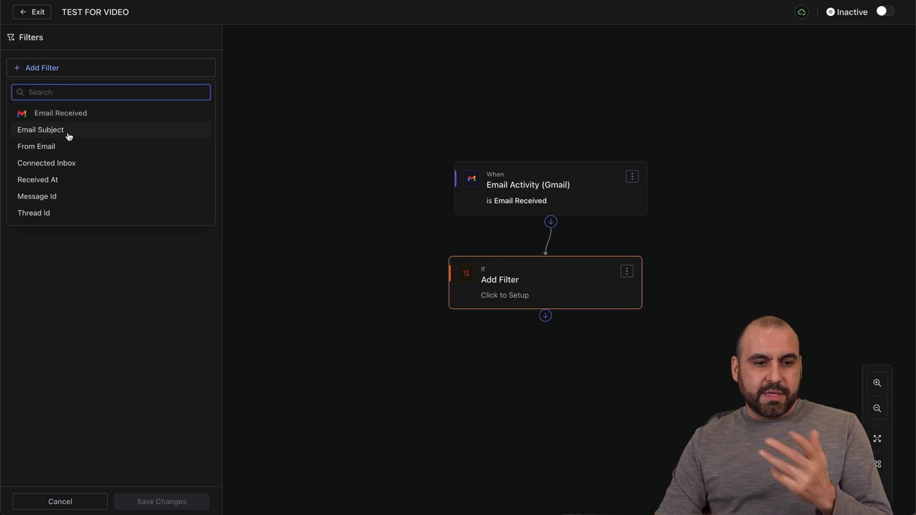
pyautogui.click(67, 134)
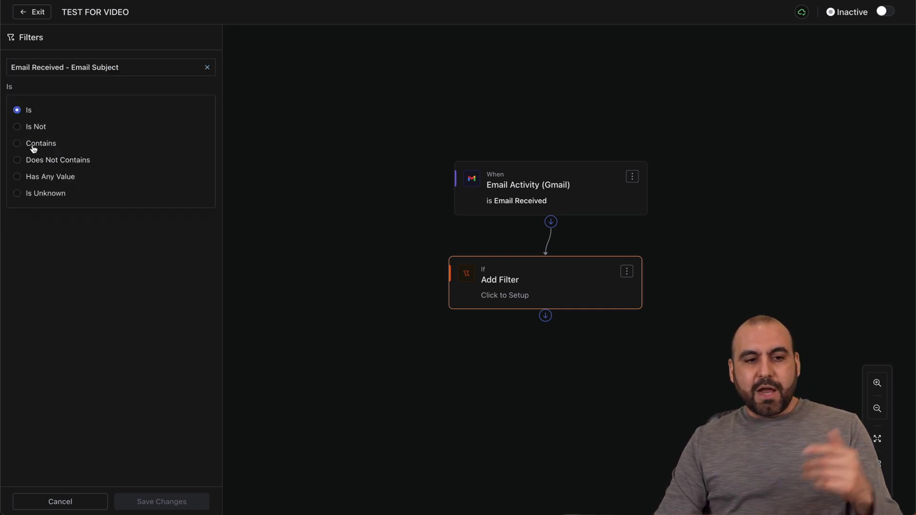
pyautogui.click(18, 144)
pyautogui.click(102, 291)
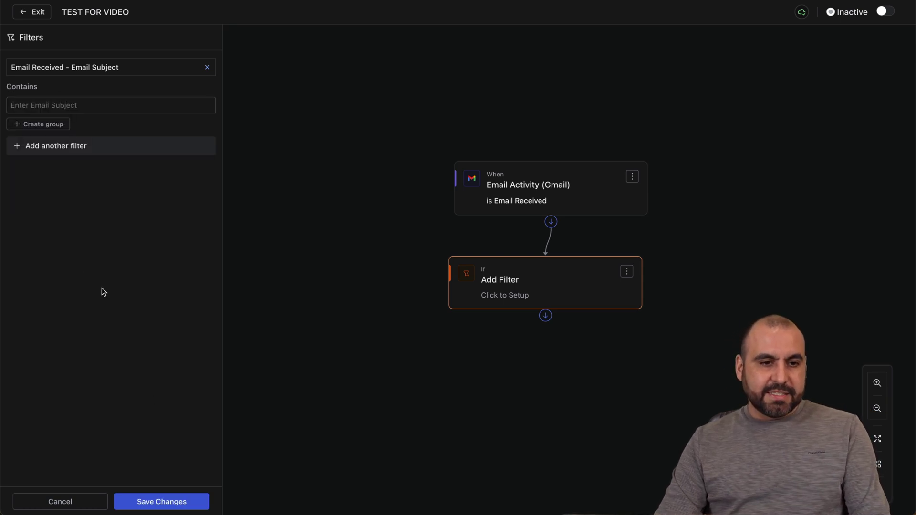
pyautogui.click(48, 106)
pyautogui.write('marketing')
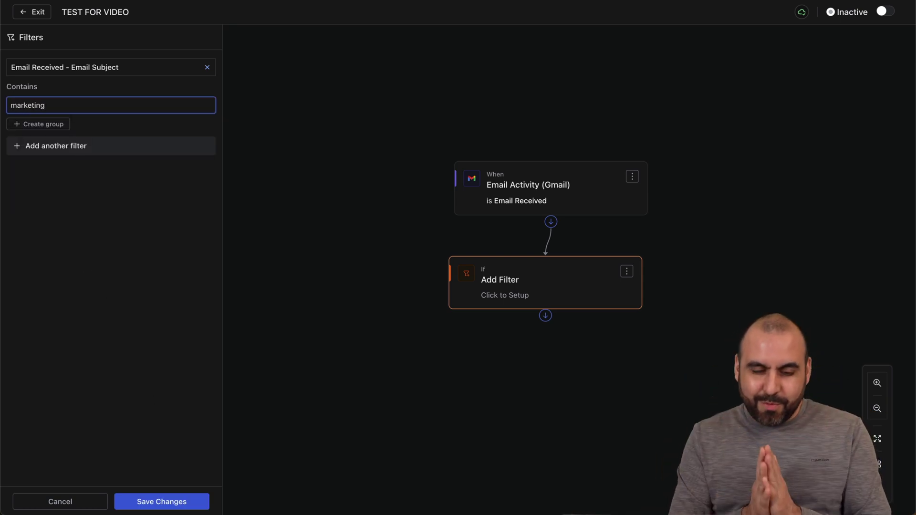
pyautogui.click(144, 501)
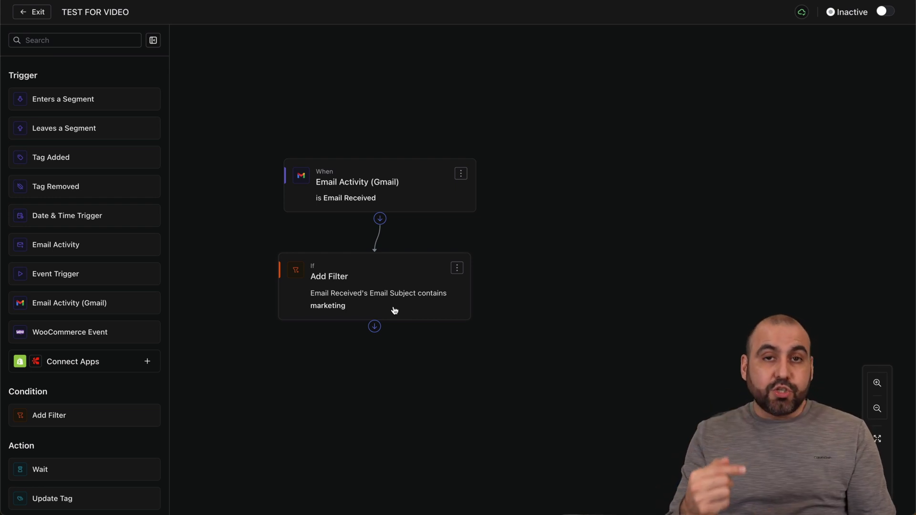
pyautogui.moveTo(117, 102); pyautogui.dragTo(584, 182)
# Set the Enters a Segment trigger to Happy Customers and add a WooCommerce Event trigger.
pyautogui.moveTo(652, 196); pyautogui.dragTo(600, 178)
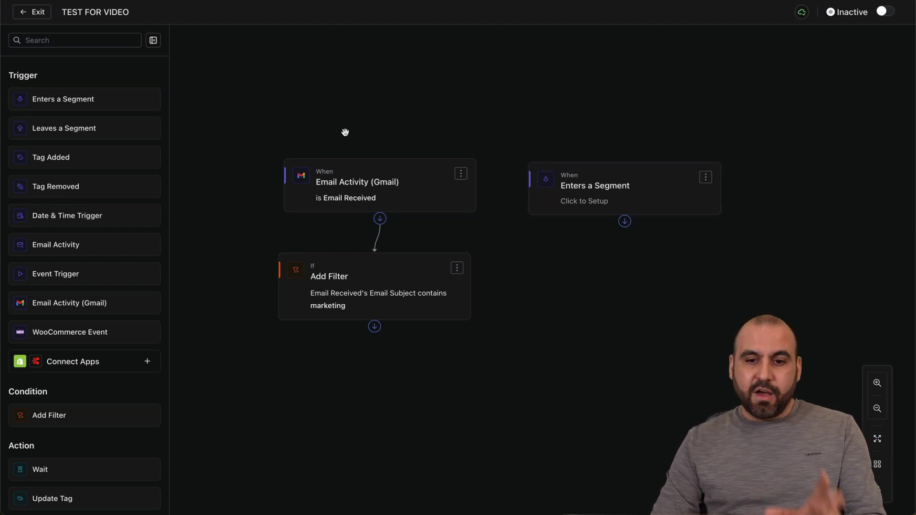
pyautogui.click(614, 189)
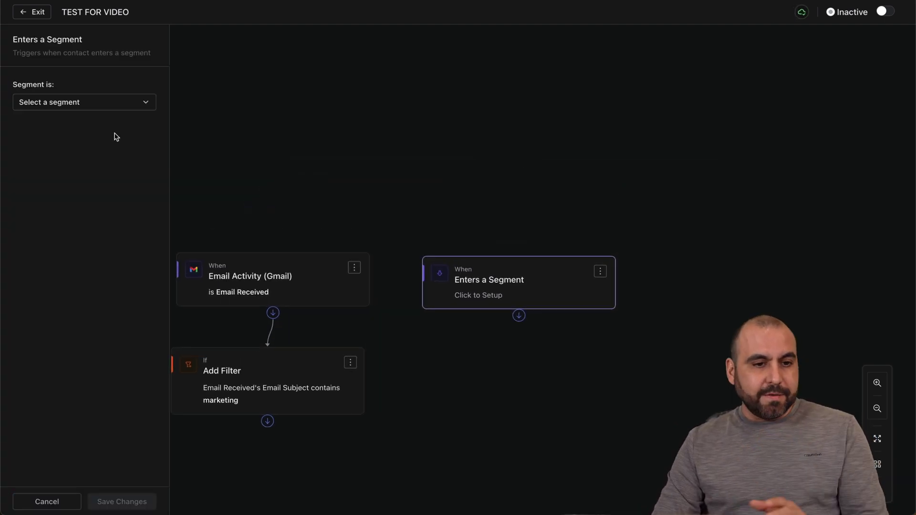
pyautogui.click(78, 109)
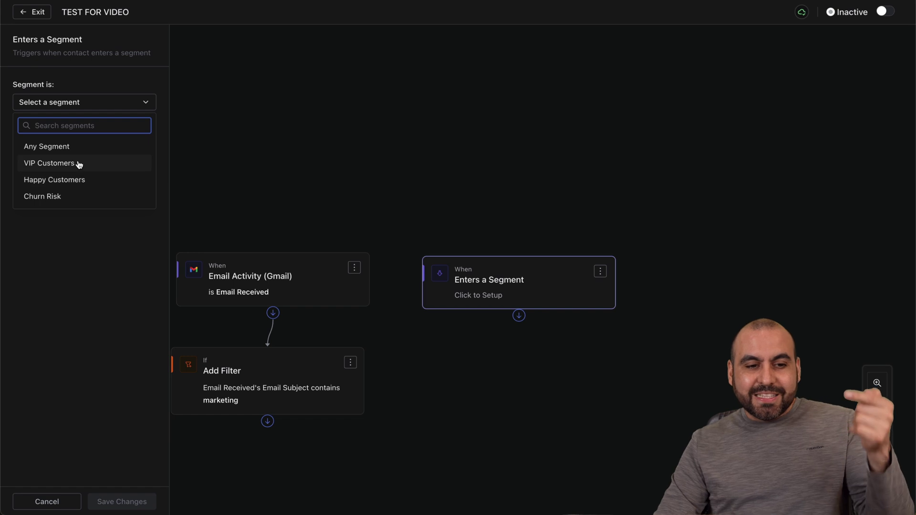
pyautogui.click(78, 184)
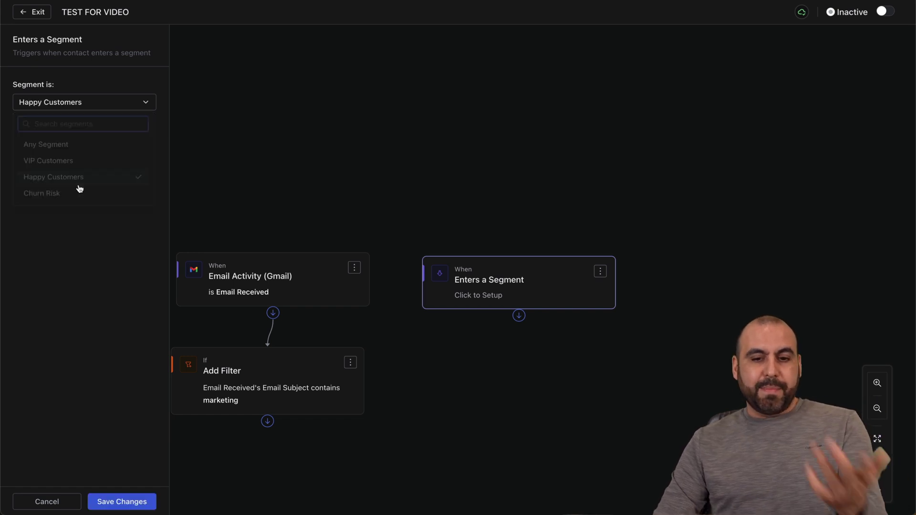
pyautogui.click(116, 501)
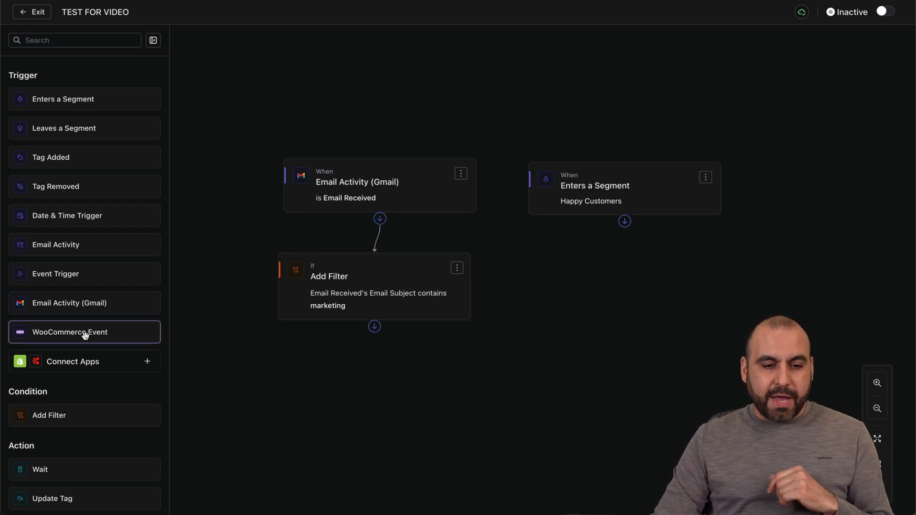
pyautogui.moveTo(84, 335); pyautogui.dragTo(766, 184)
# Line up the triggers and set the WooCommerce Event trigger to fire on Customer Created.
pyautogui.moveTo(668, 180); pyautogui.dragTo(616, 179)
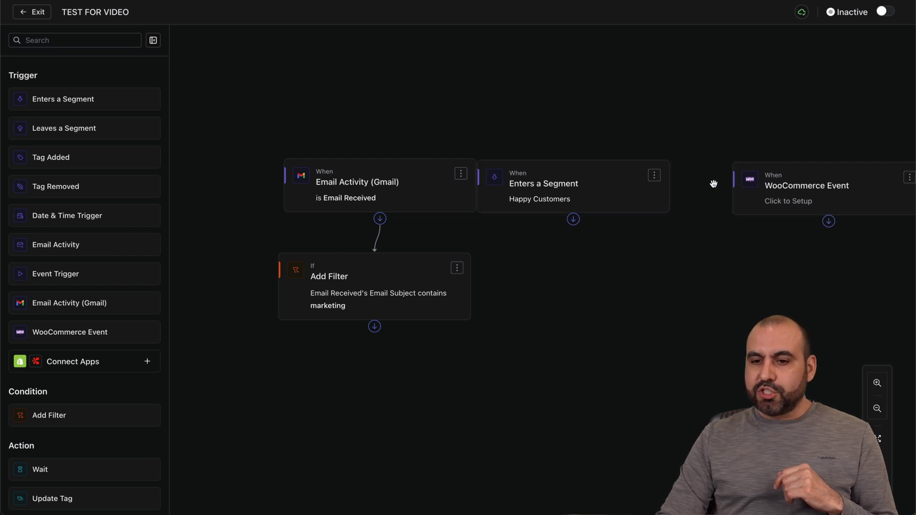
pyautogui.moveTo(780, 186); pyautogui.dragTo(746, 185)
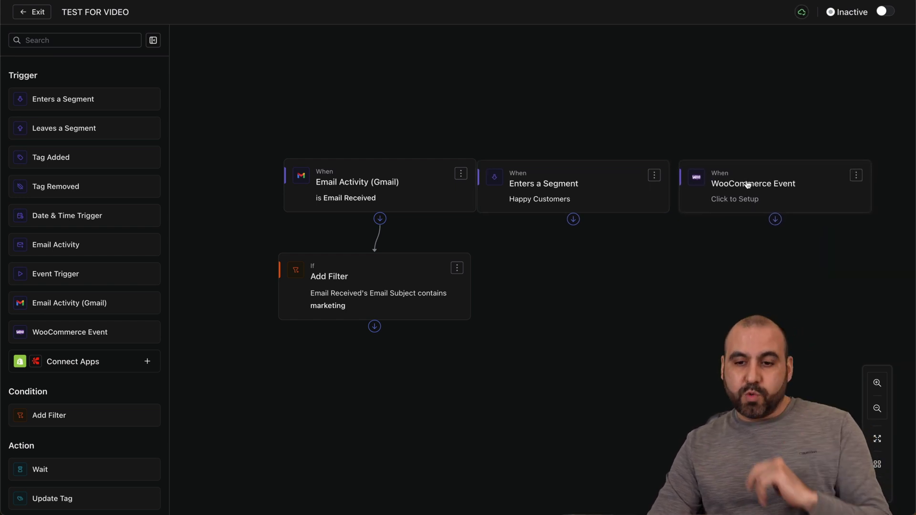
pyautogui.click(767, 195)
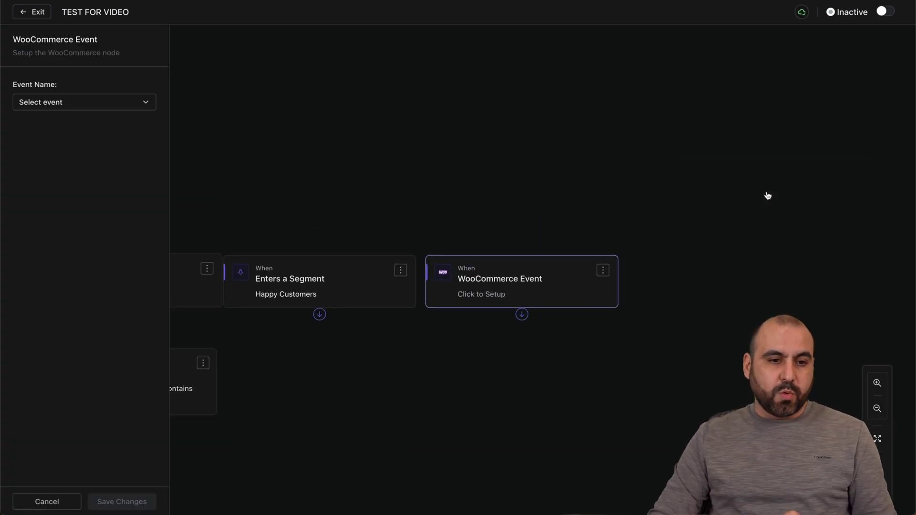
pyautogui.click(62, 103)
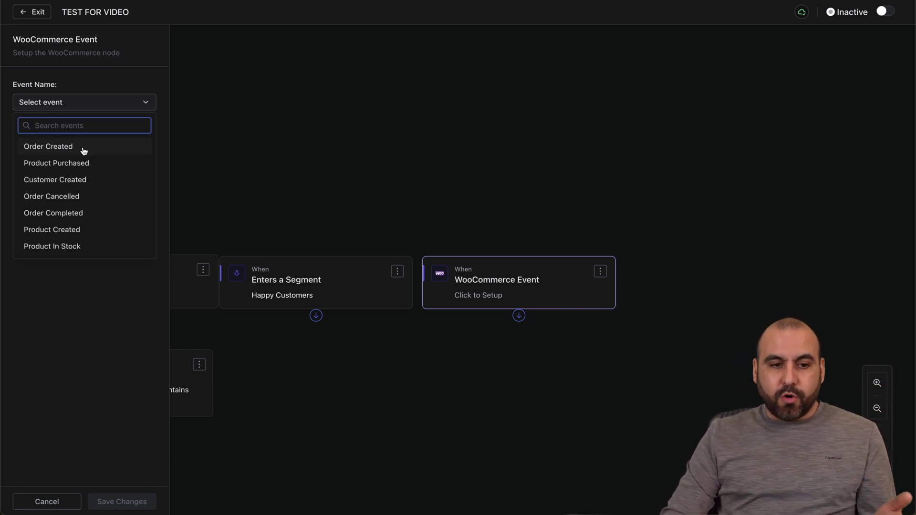
pyautogui.click(84, 180)
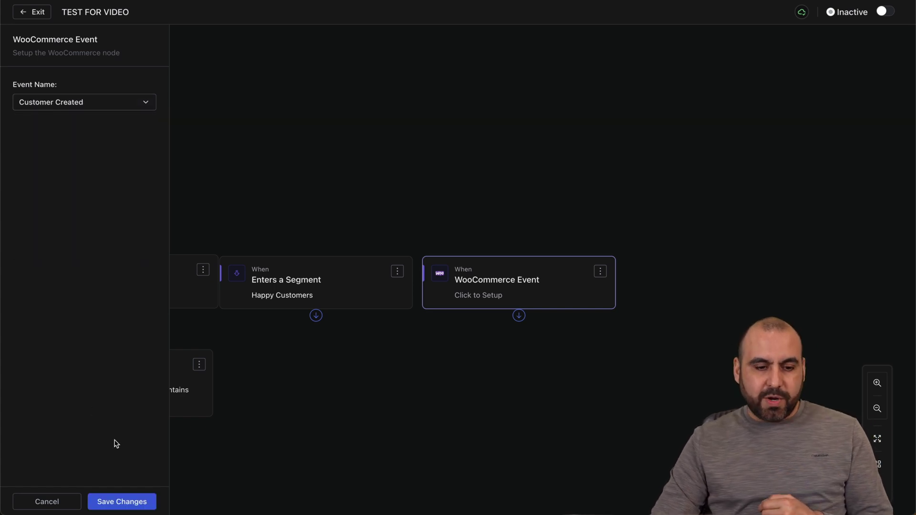
pyautogui.click(136, 499)
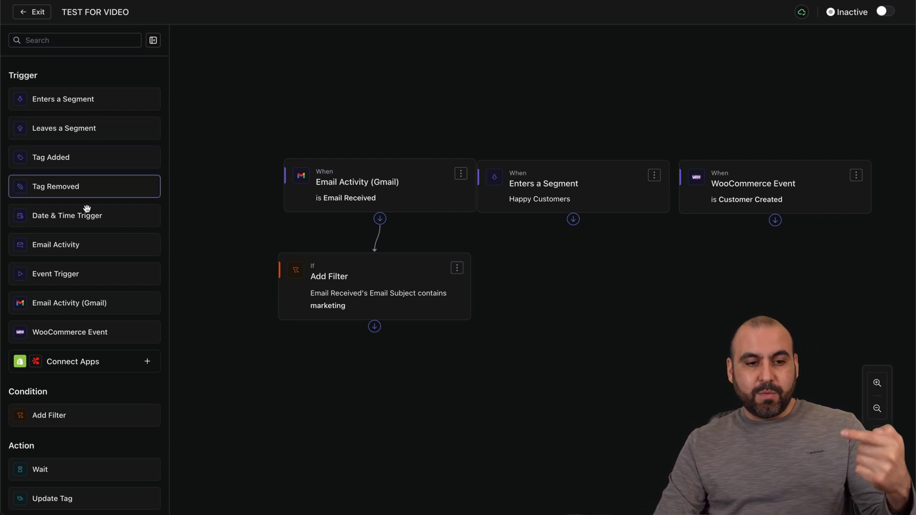
pyautogui.scroll(-1, 91, 331)
# Add a Wait step below the filter with a duration of 2 days.
pyautogui.scroll(-5, 91, 331)
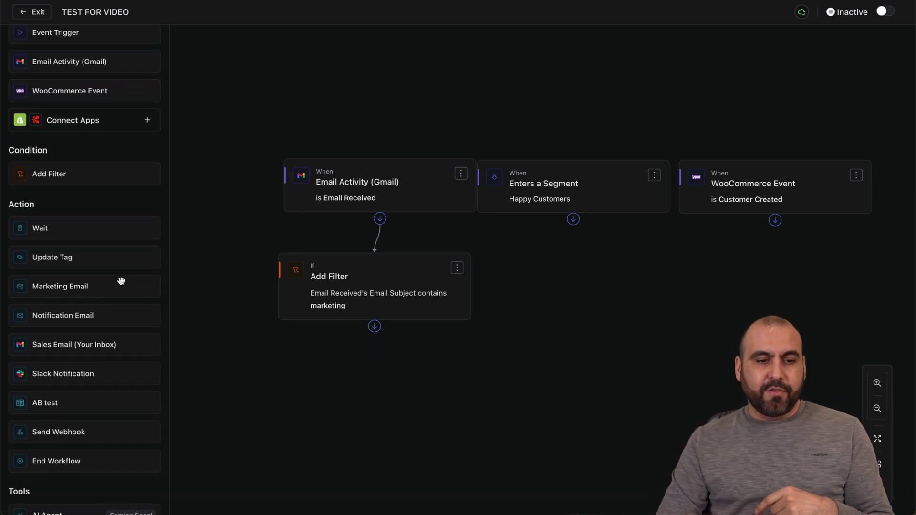
pyautogui.scroll(-1, 96, 289)
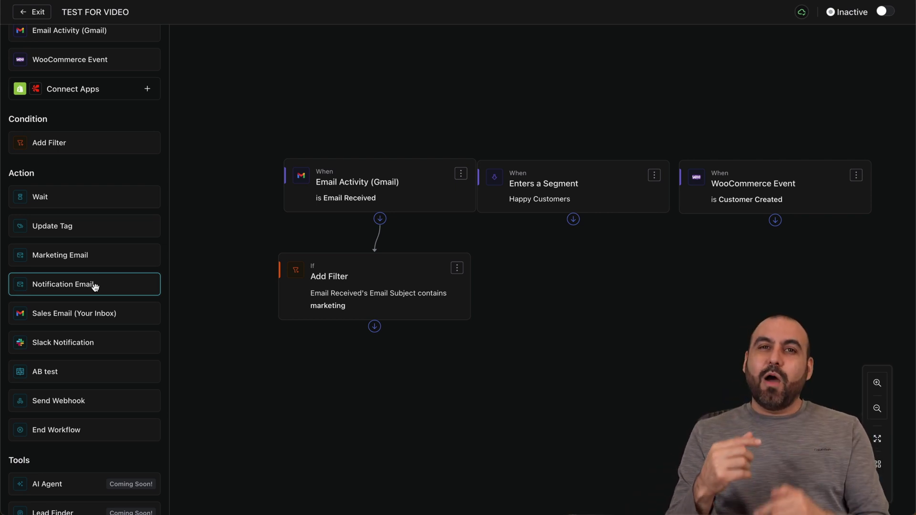
pyautogui.scroll(-1, 98, 286)
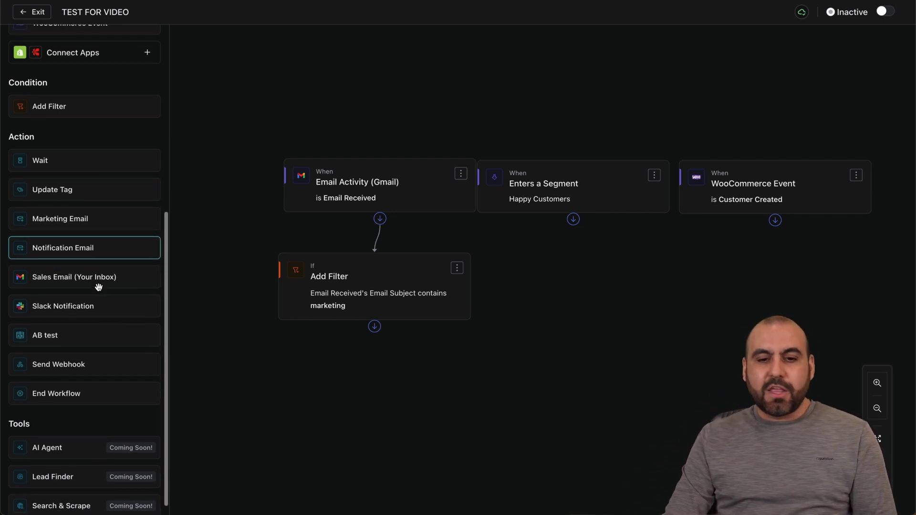
pyautogui.moveTo(43, 160); pyautogui.dragTo(368, 372)
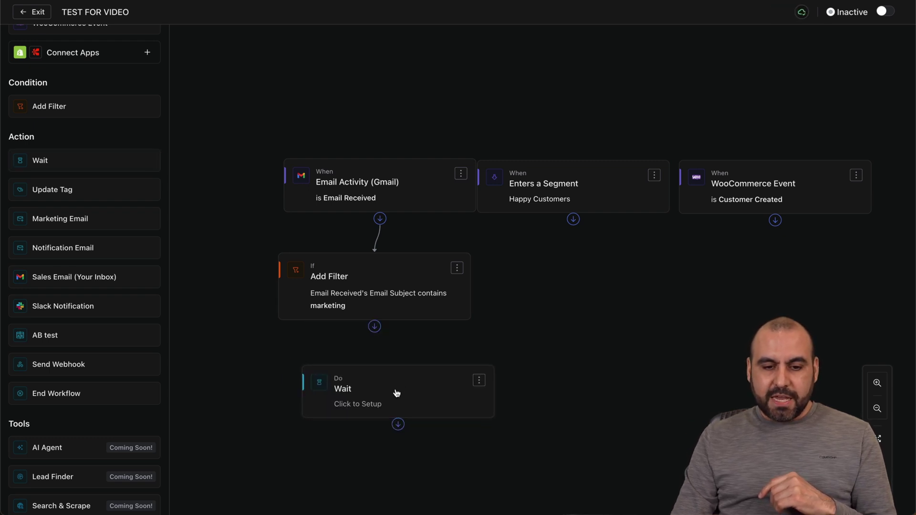
pyautogui.click(371, 384)
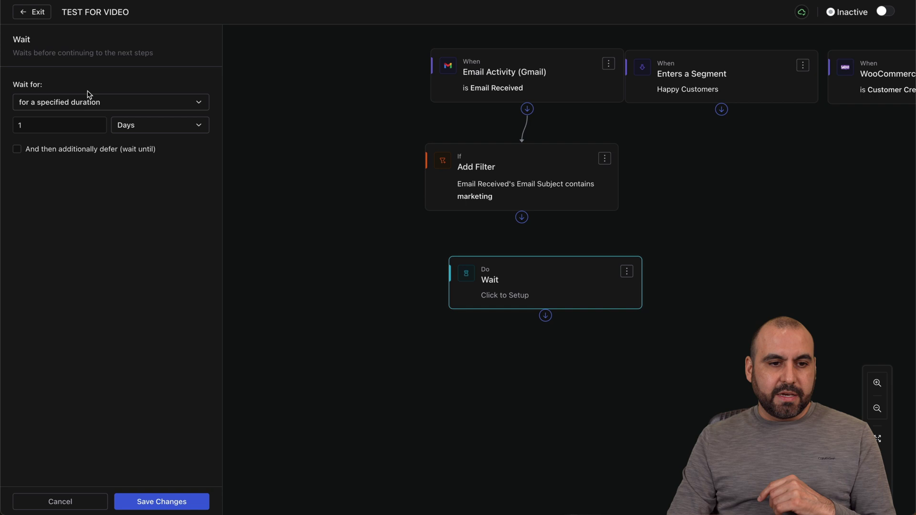
pyautogui.click(100, 121)
pyautogui.click(167, 500)
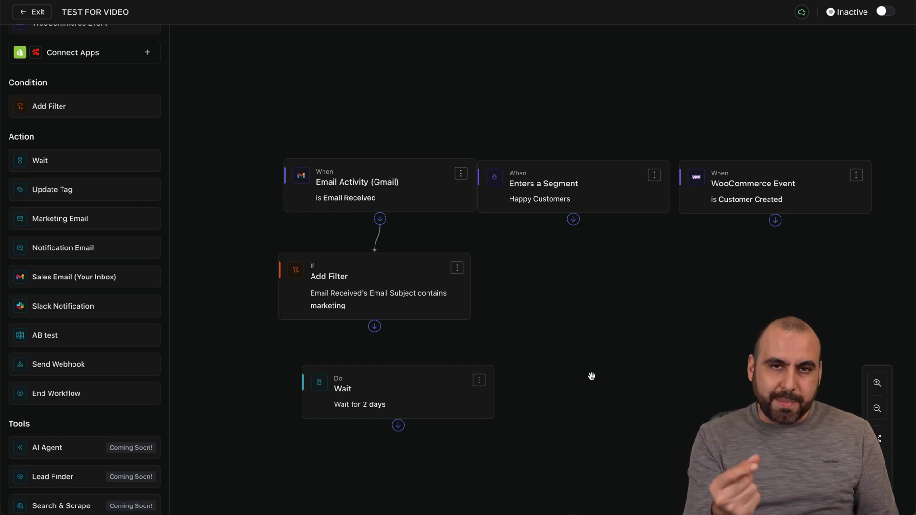
# Connect the filter's Yes output to the Wait step.
pyautogui.moveTo(374, 326); pyautogui.dragTo(377, 389)
pyautogui.click(313, 344)
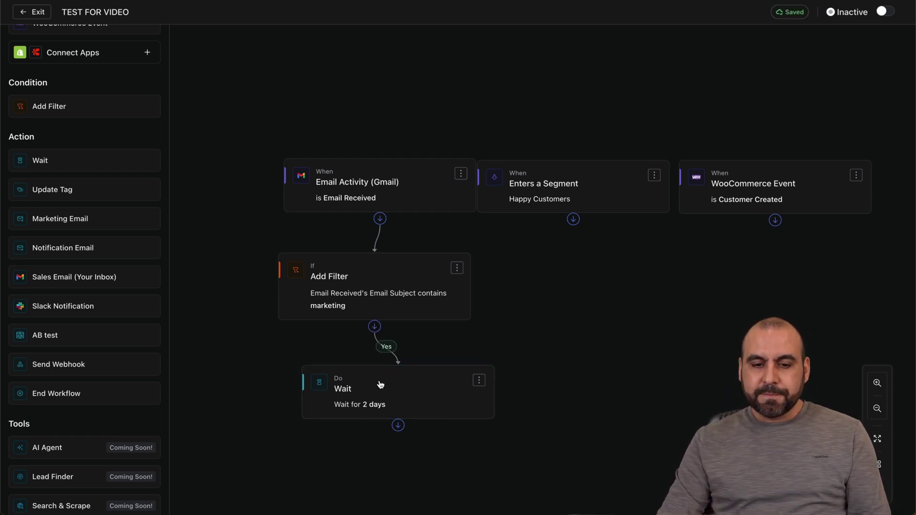
pyautogui.scroll(-1, 131, 403)
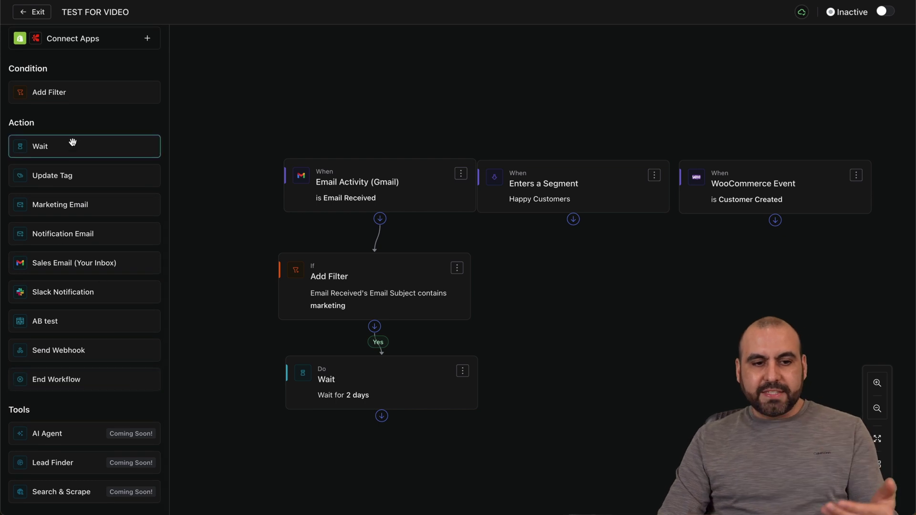
# Add an Update Tag step under the wait that adds the Lead tag and removes none.
pyautogui.moveTo(62, 179); pyautogui.dragTo(334, 427)
pyautogui.moveTo(364, 357); pyautogui.dragTo(390, 409)
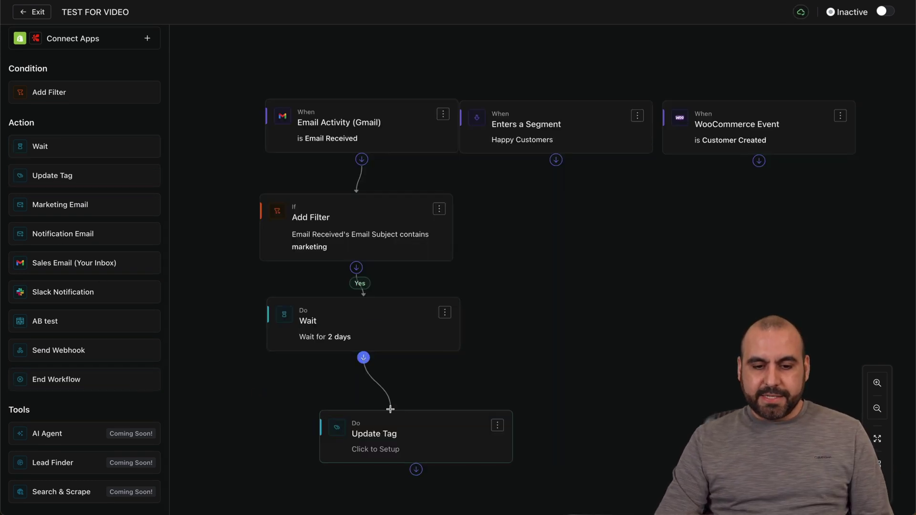
pyautogui.click(420, 433)
pyautogui.click(82, 103)
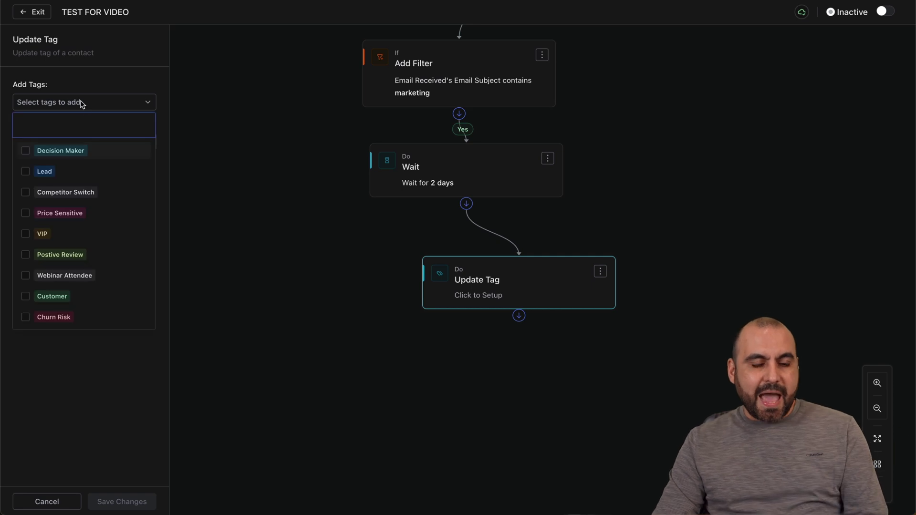
pyautogui.click(26, 172)
pyautogui.click(103, 423)
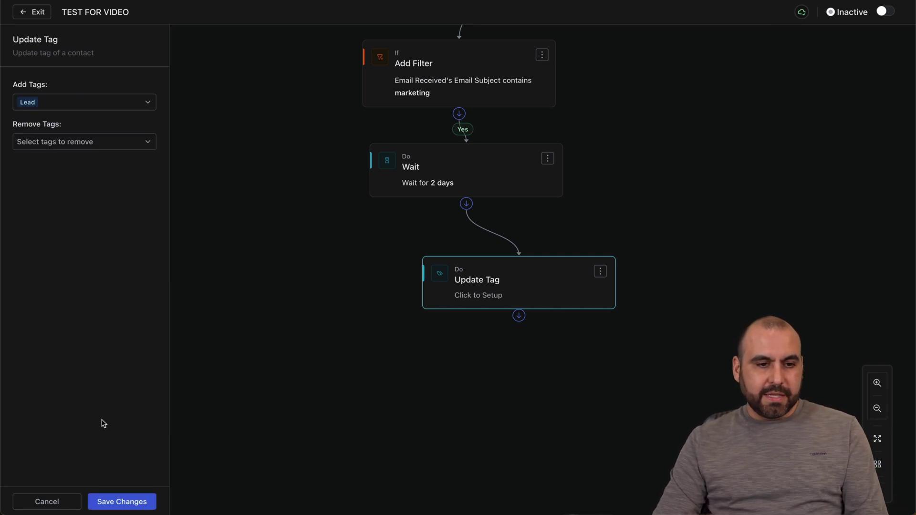
pyautogui.click(29, 145)
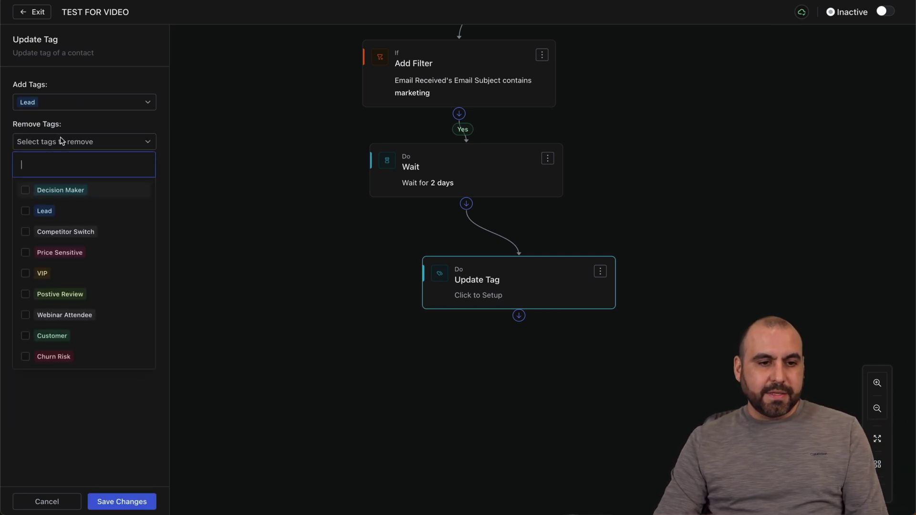
pyautogui.click(89, 125)
pyautogui.click(137, 500)
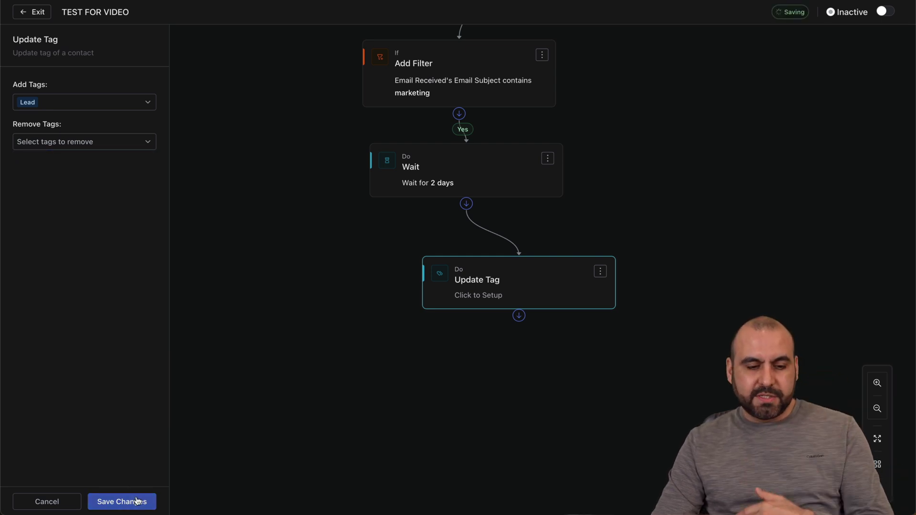
pyautogui.moveTo(445, 444); pyautogui.dragTo(404, 427)
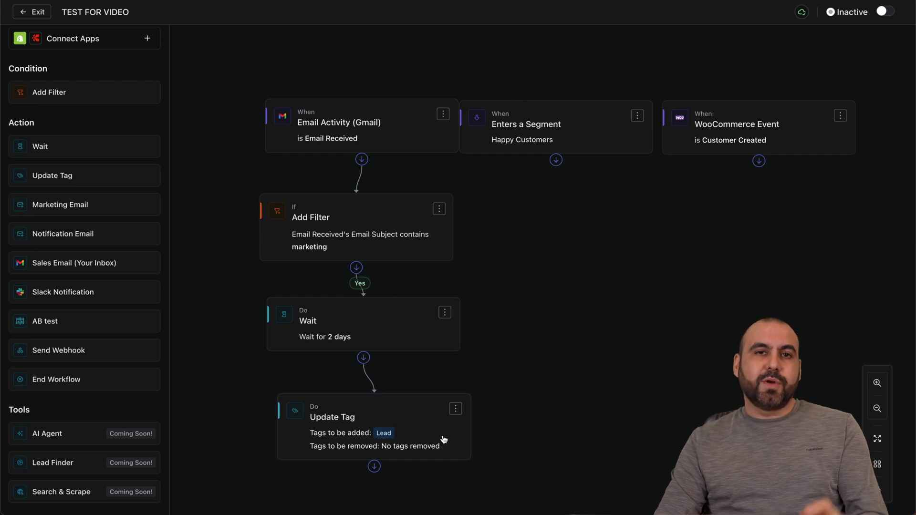
pyautogui.scroll(-5, 540, 435)
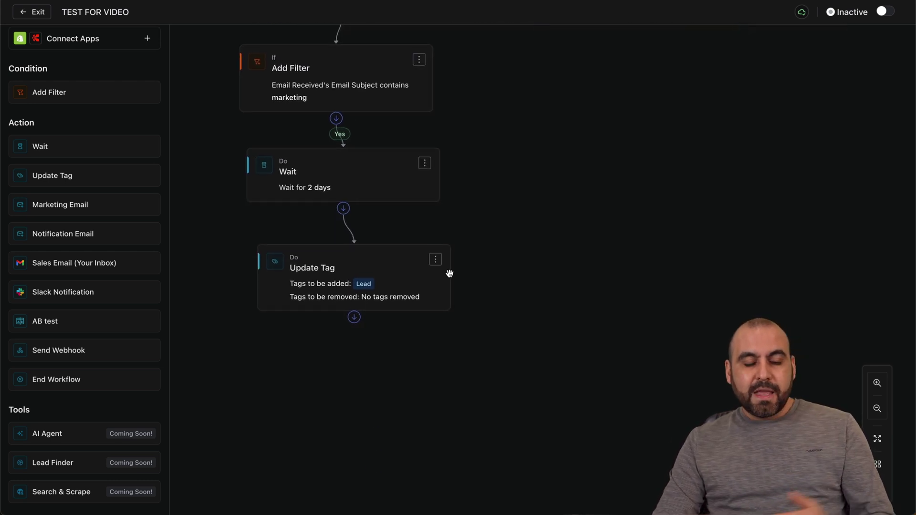